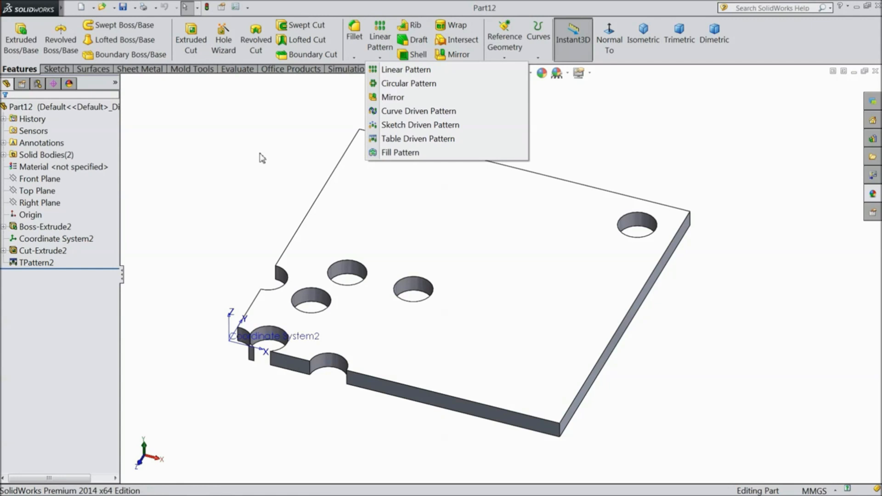
- Start a Fill Pattern and set the plate's top face as the fill boundary
left_click(396, 154)
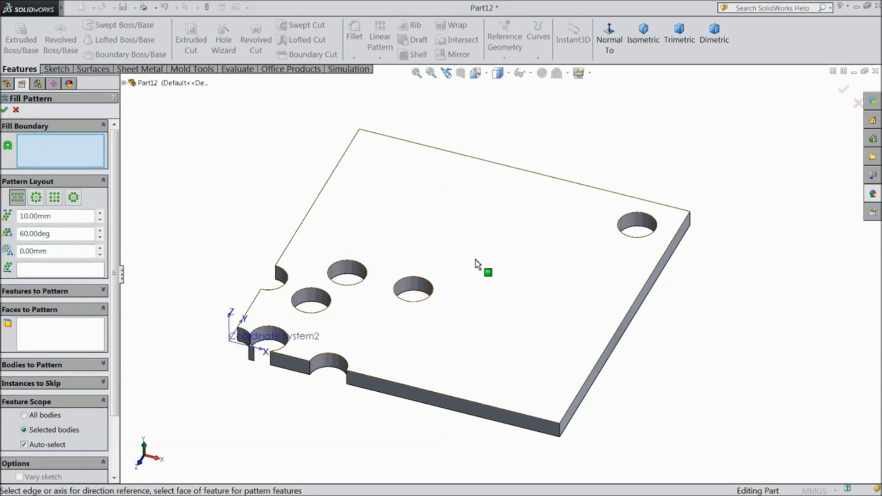
scroll(488, 263, "up", 2)
middle_click_drag(487, 263, 282, 246)
scroll(552, 283, "down", 3)
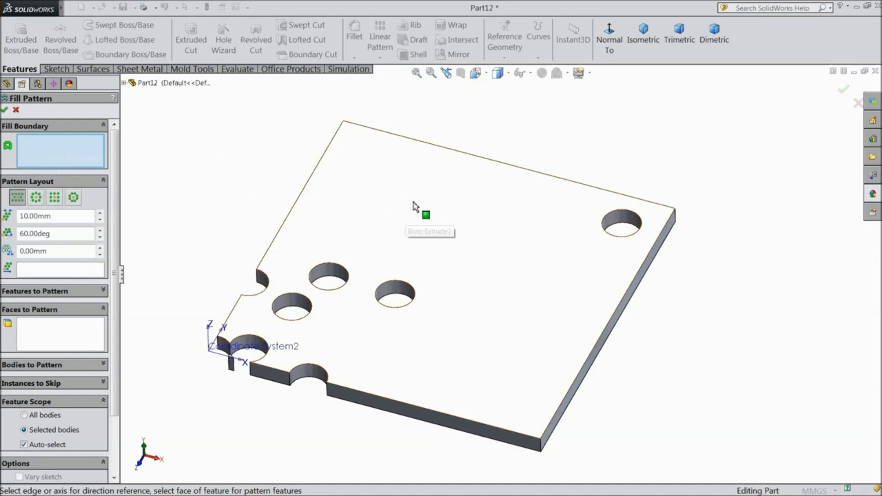
left_click(421, 220)
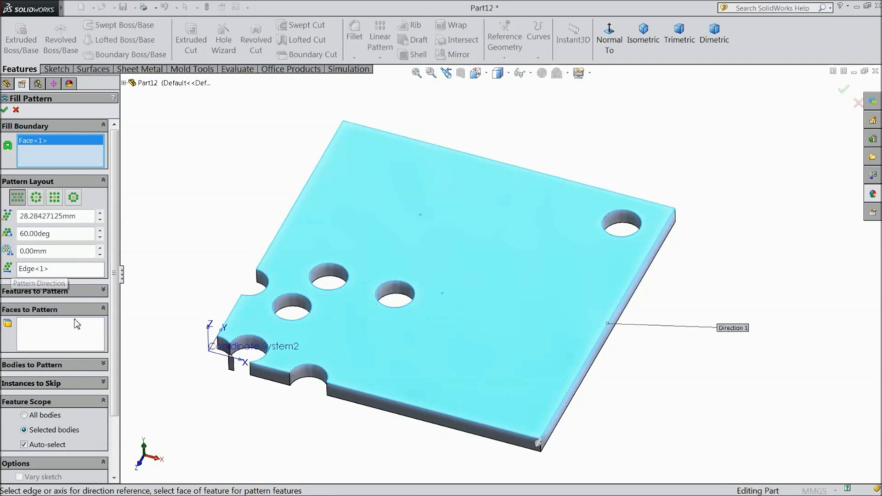
- Choose Cut-Extrude2 as the feature to repeat in the fill pattern
left_click(98, 292)
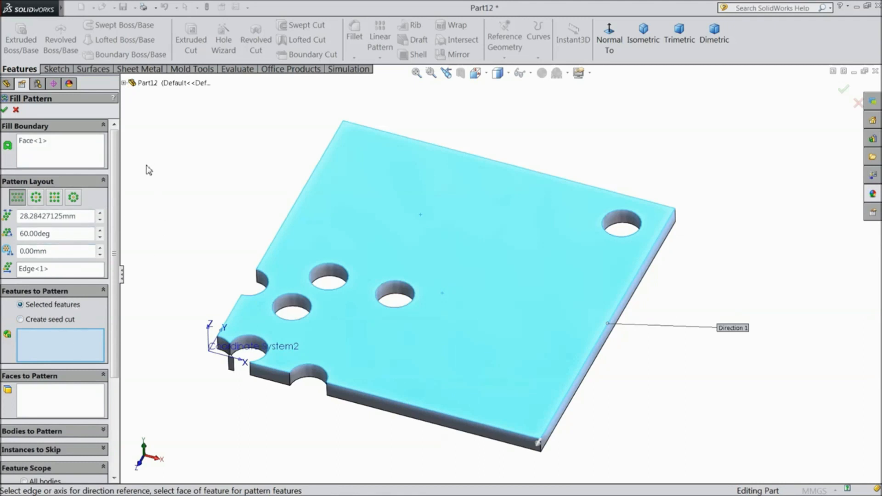
left_click(124, 84)
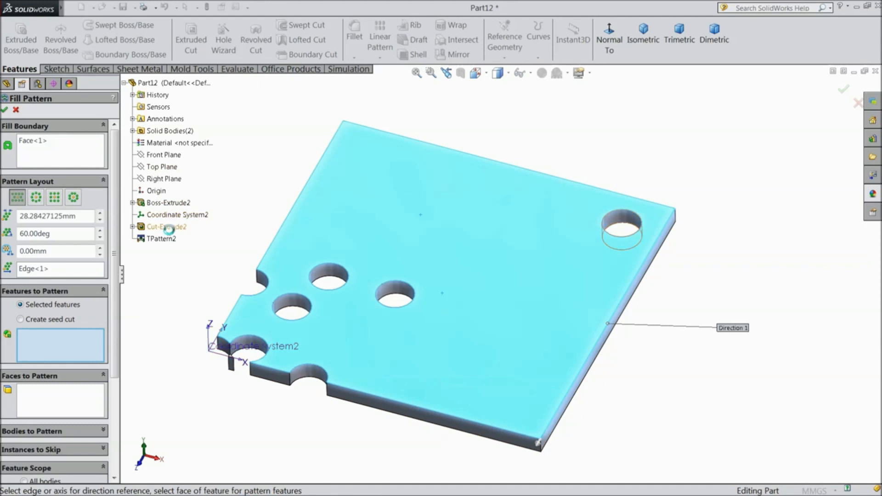
left_click(167, 228)
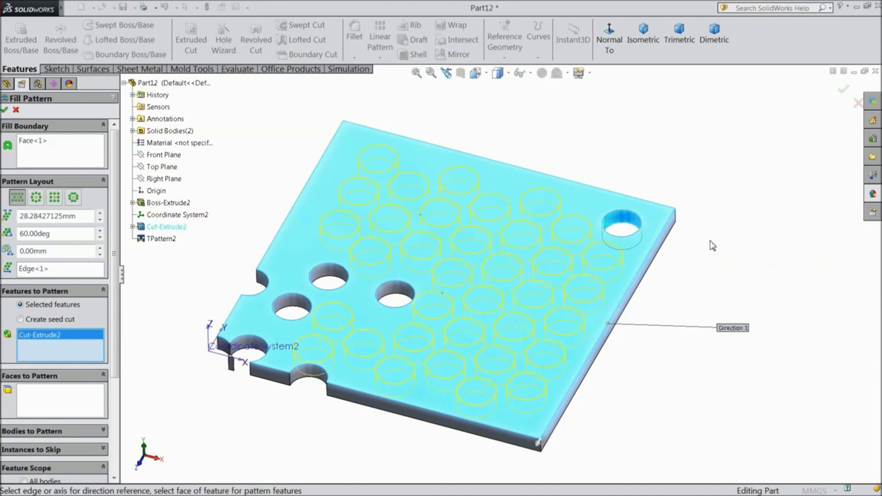
middle_click_drag(750, 206, 739, 272)
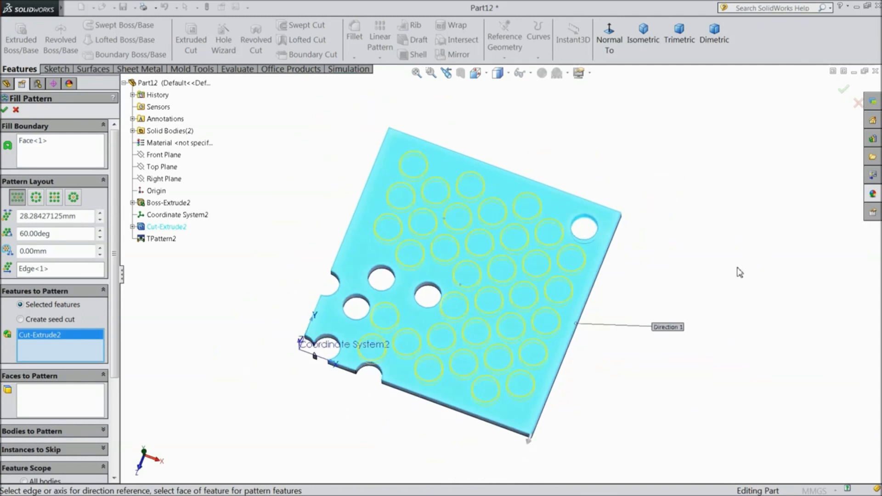
scroll(488, 271, "down", 3)
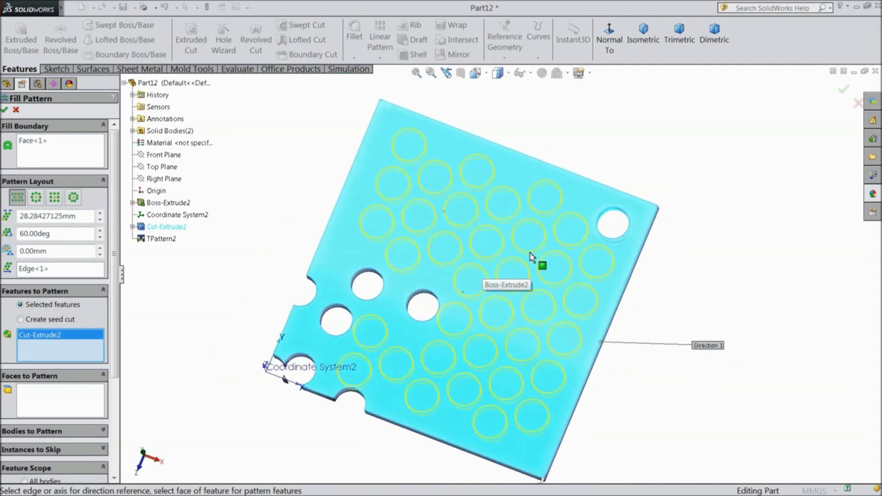
- Try the circular, square and polygon pattern layouts, and settle on the square layout
left_click(36, 198)
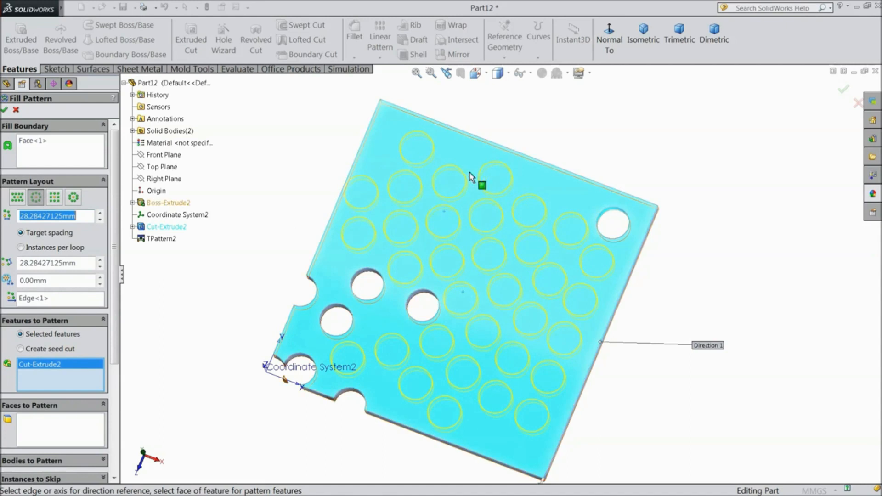
left_click(55, 198)
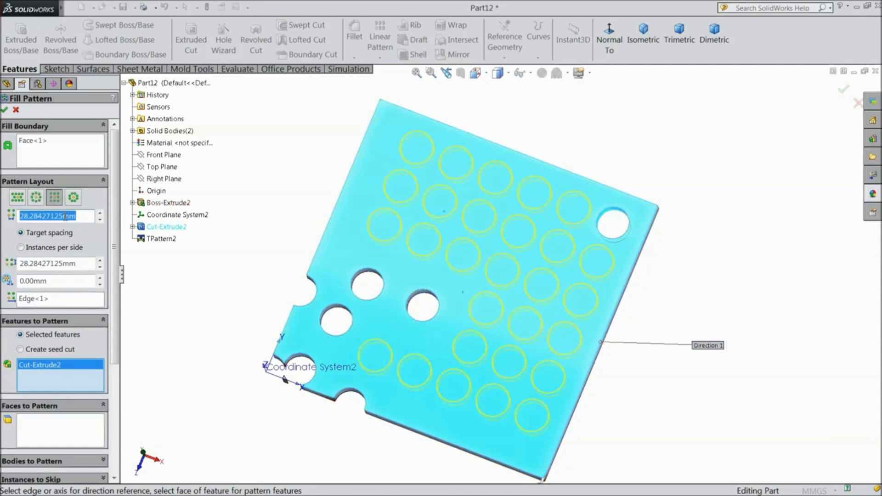
left_click(75, 199)
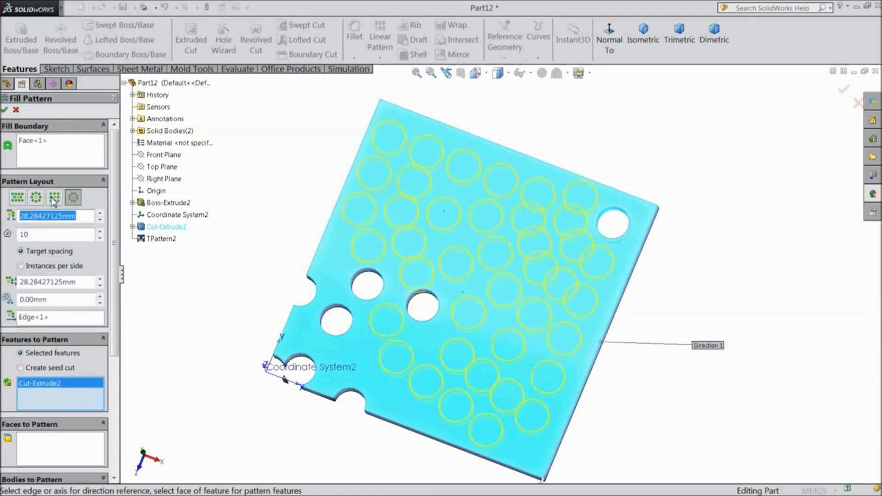
left_click(55, 199)
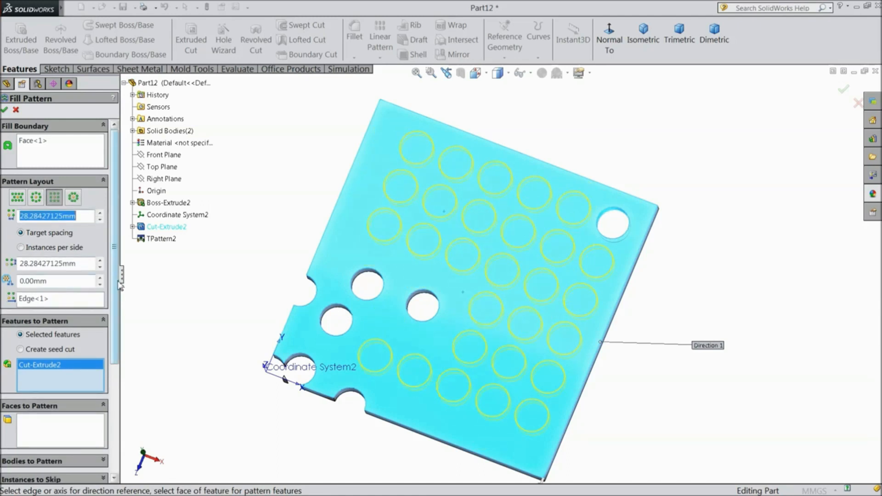
- Set the fill pattern's margin to 12 mm and accept the pattern
left_click(50, 282)
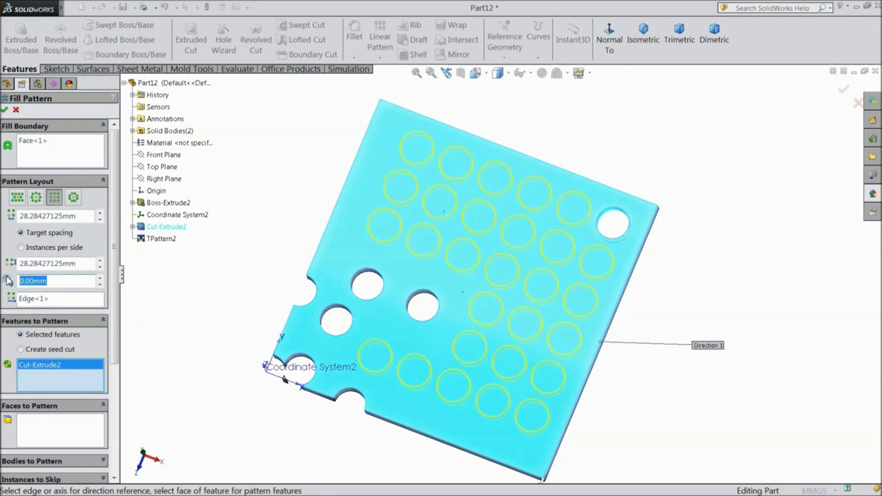
type("2")
key("Return")
left_click(46, 285)
left_click(100, 278)
left_click(100, 279)
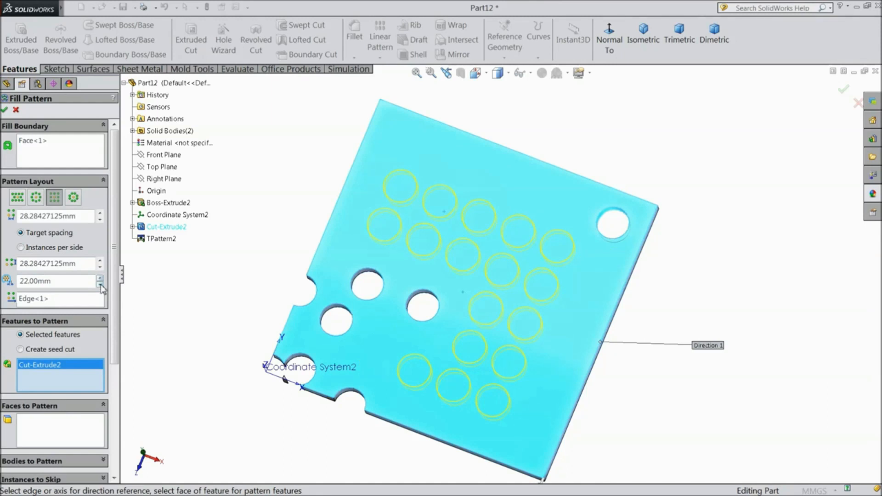
left_click(100, 284)
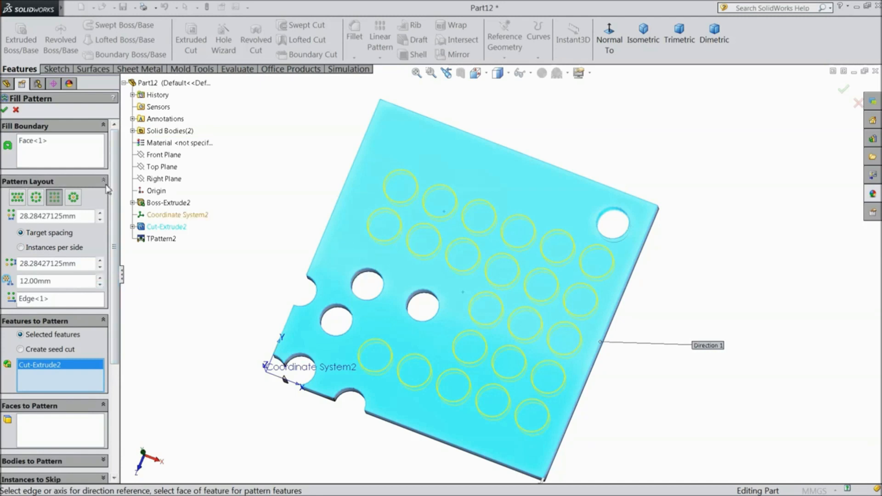
left_click(4, 110)
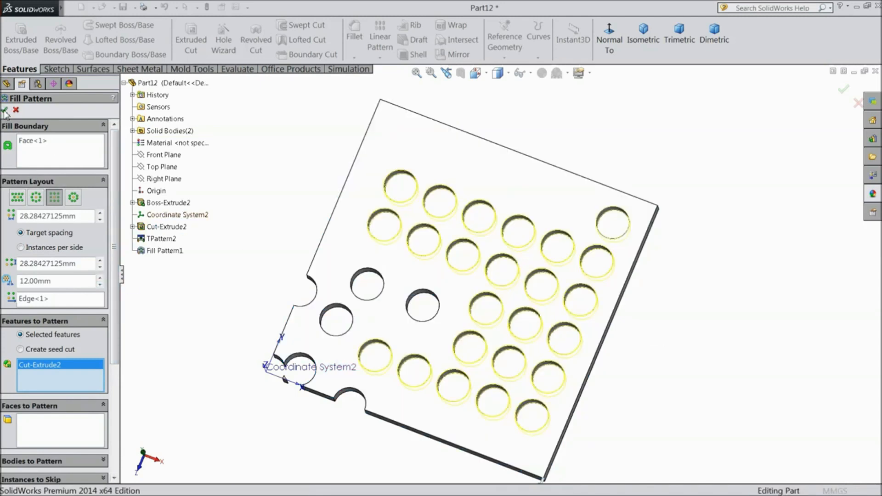
- Delete the fill pattern feature from the part
middle_click_drag(256, 270, 250, 227)
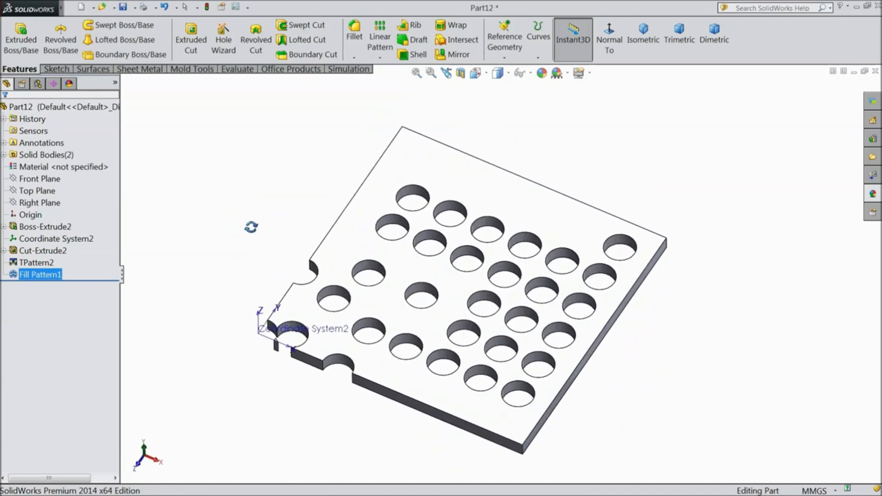
right_click(29, 282)
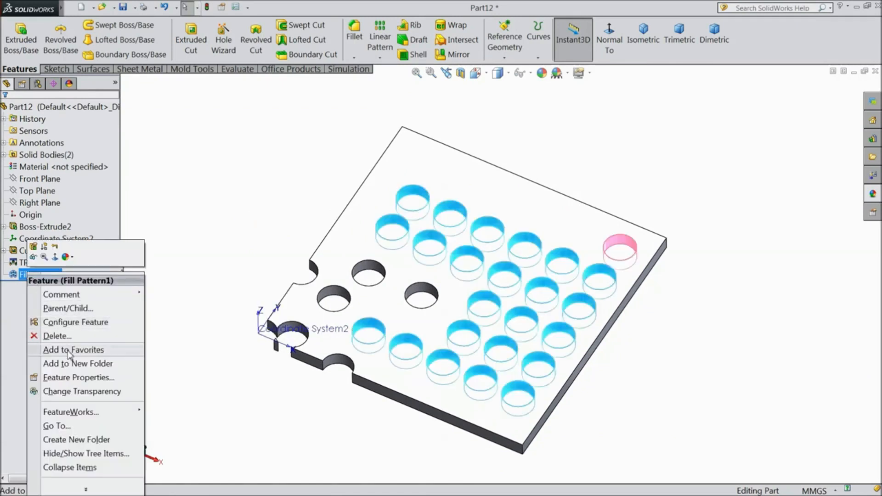
left_click(58, 337)
left_click(518, 179)
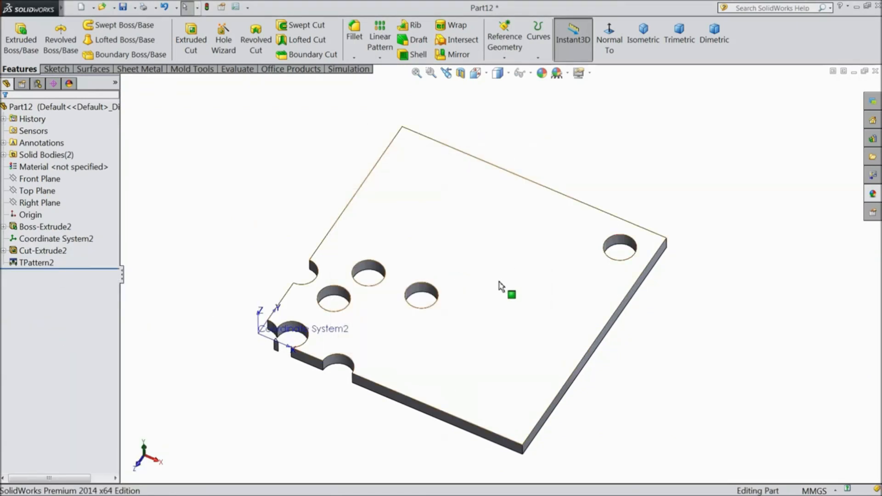
- Sketch a dimensioned straight slot, about 107 mm between centres and 42 mm wide, on the plate's top face, and exit the sketch
left_click(57, 70)
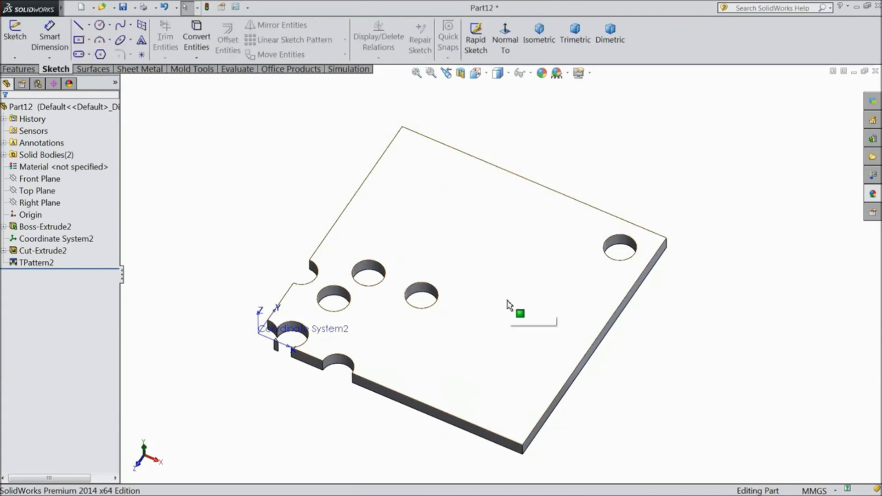
left_click(508, 305)
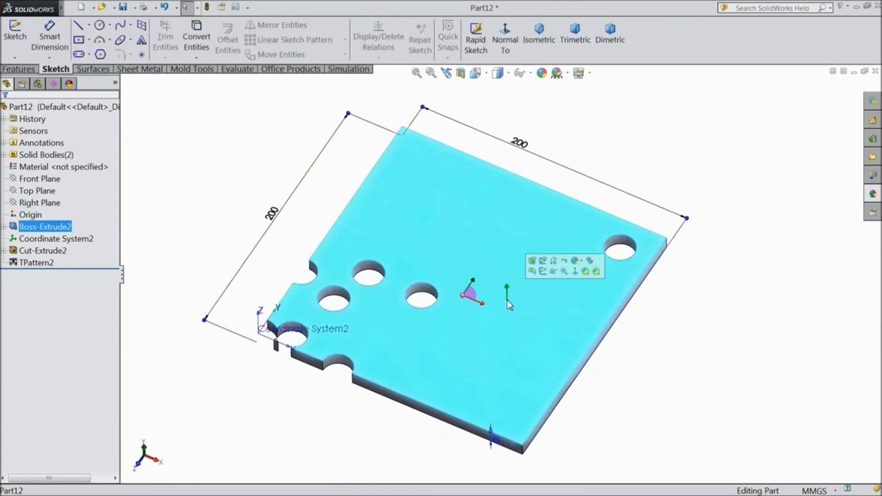
left_click(544, 272)
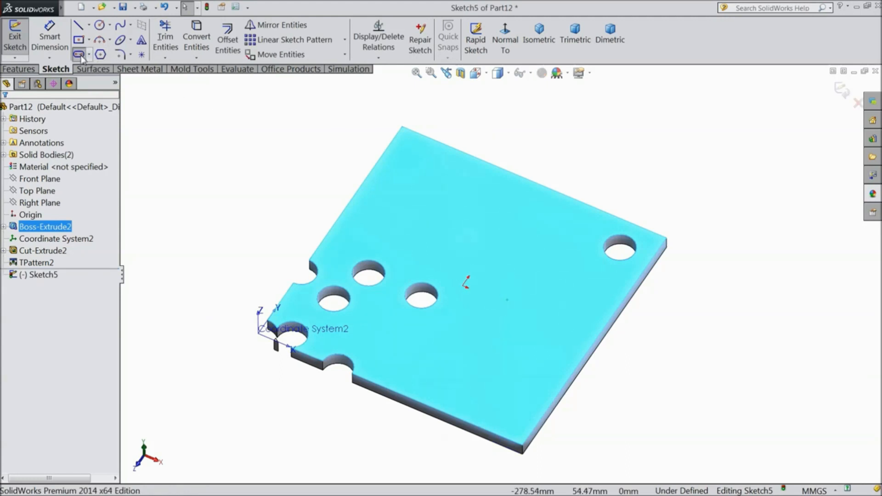
left_click(79, 54)
left_click(534, 257)
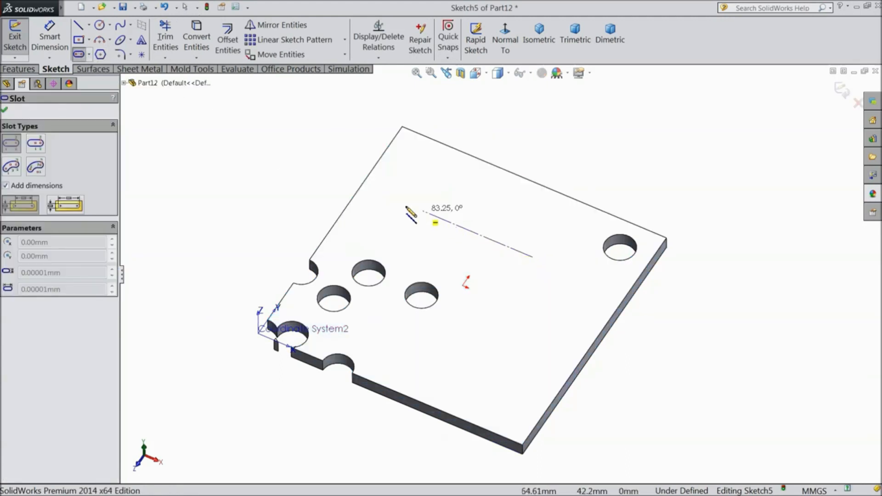
left_click(389, 202)
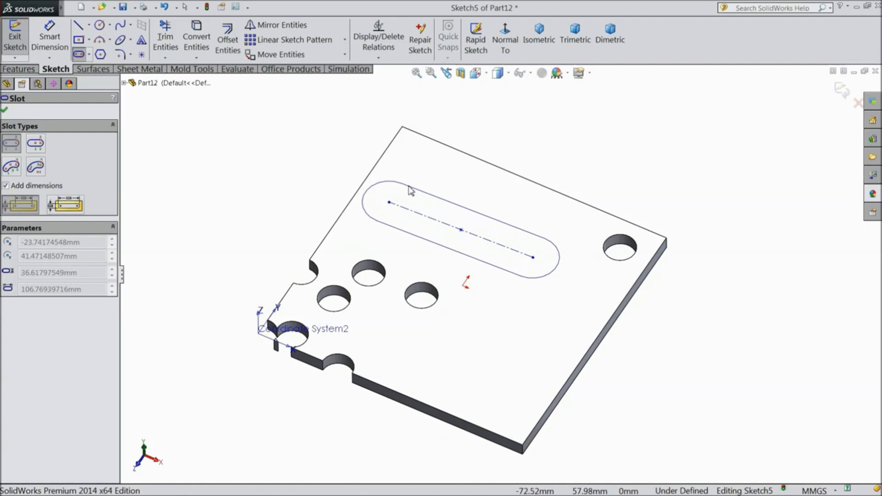
left_click(414, 189)
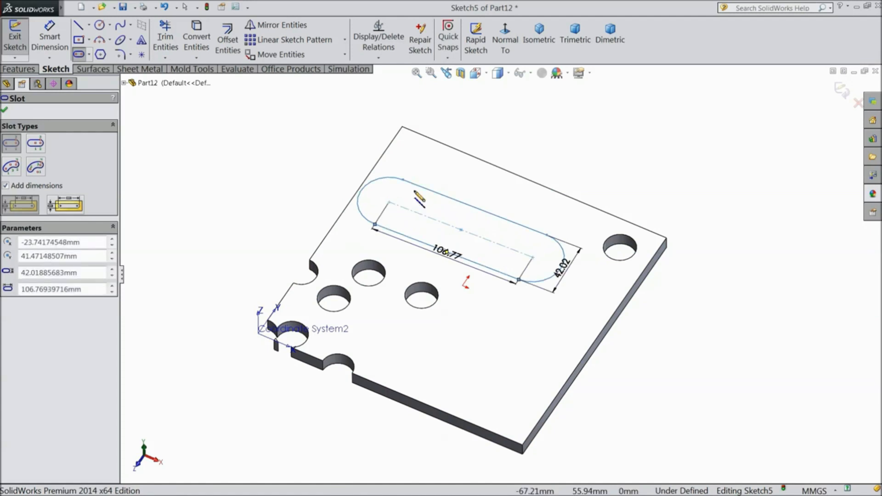
left_click(5, 110)
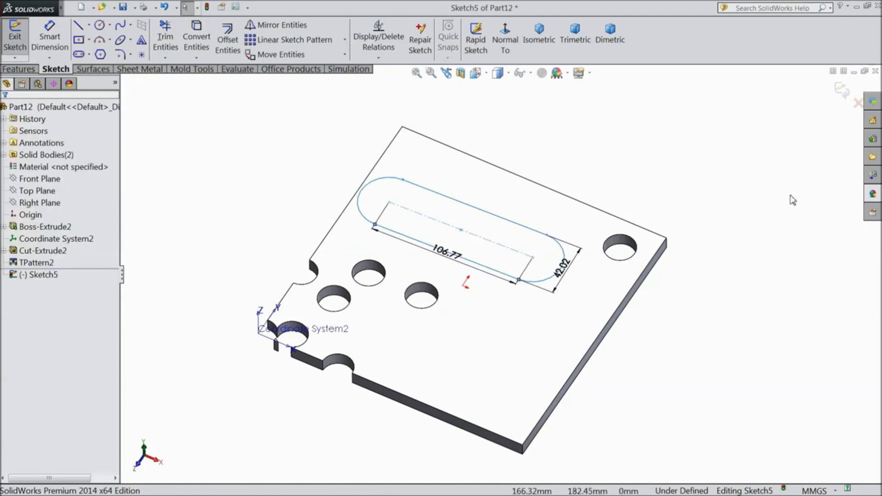
left_click(842, 90)
- Start a new Fill Pattern and set the slot sketch as its fill boundary
scroll(486, 217, "up", 1)
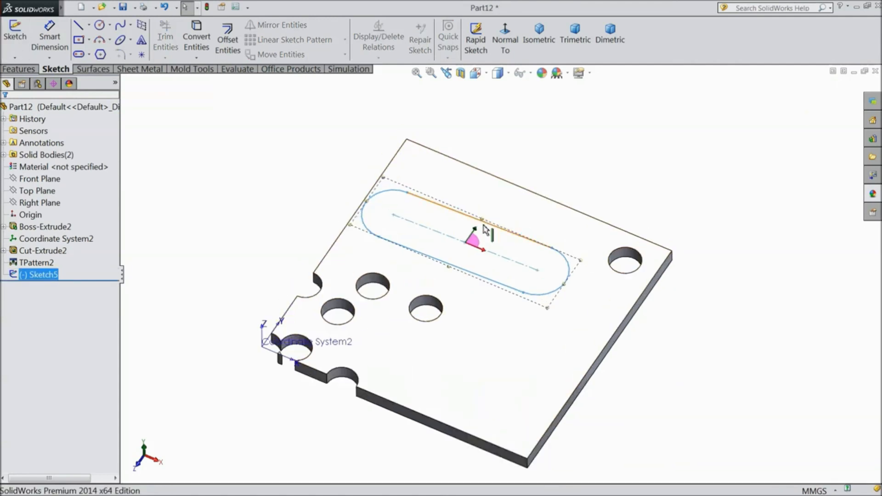
scroll(486, 222, "down", 3)
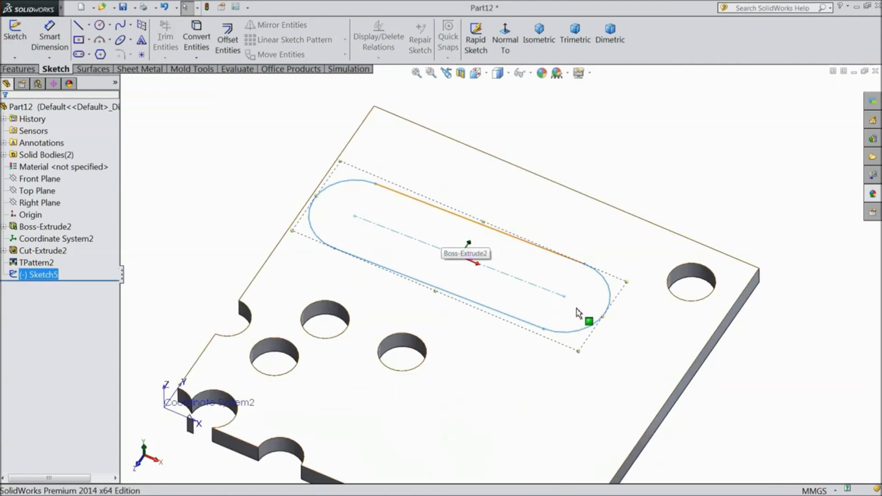
left_click(255, 190)
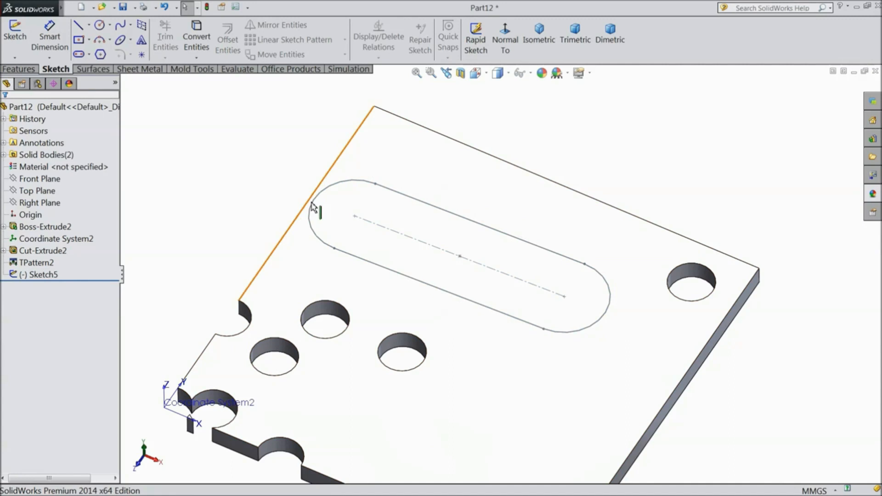
left_click(20, 68)
left_click(380, 57)
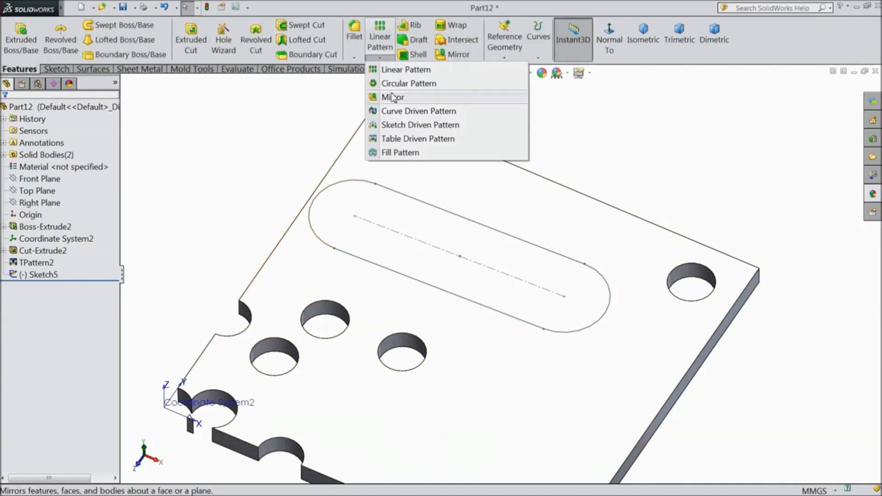
left_click(407, 154)
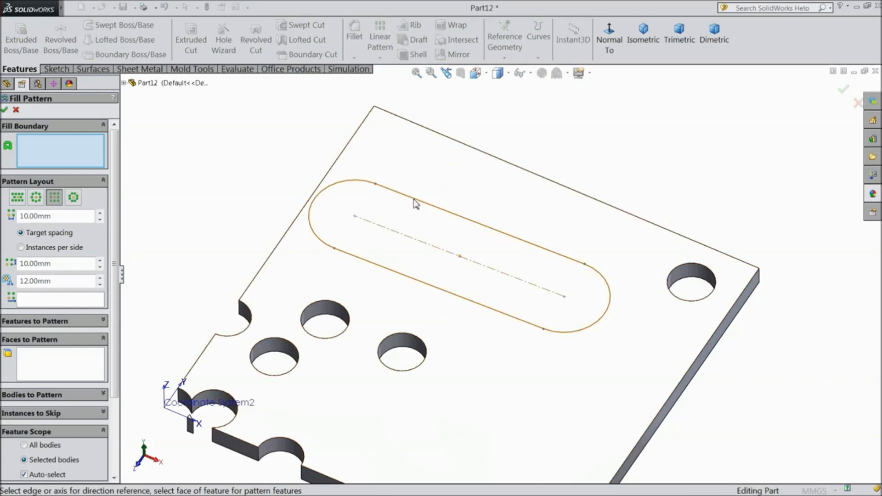
left_click(416, 203)
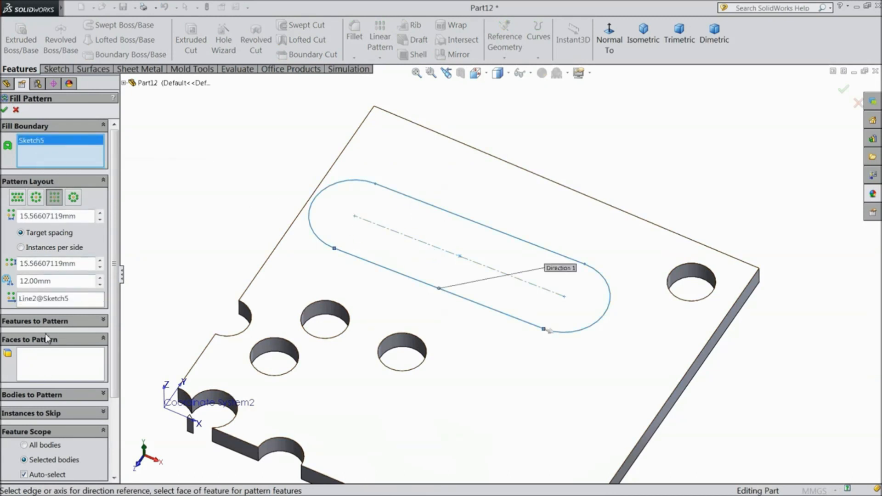
- Select Cut-Extrude2 as the feature to pattern inside the slot boundary
left_click(75, 322)
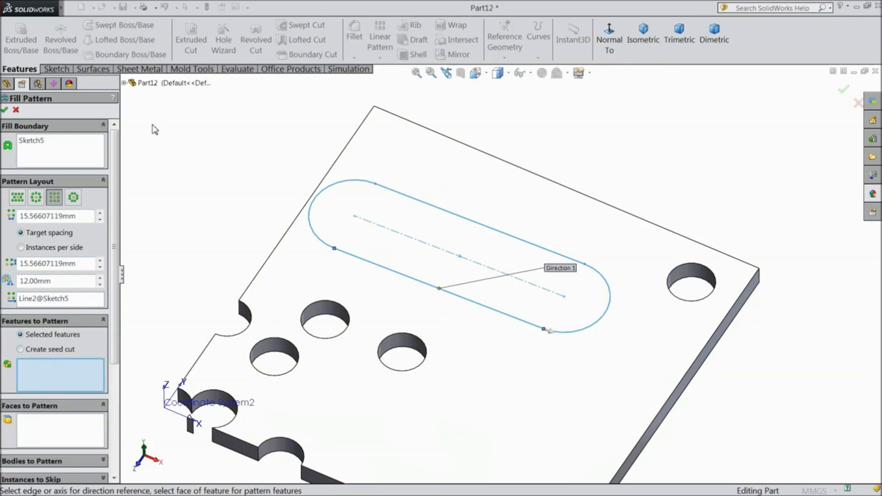
left_click(124, 83)
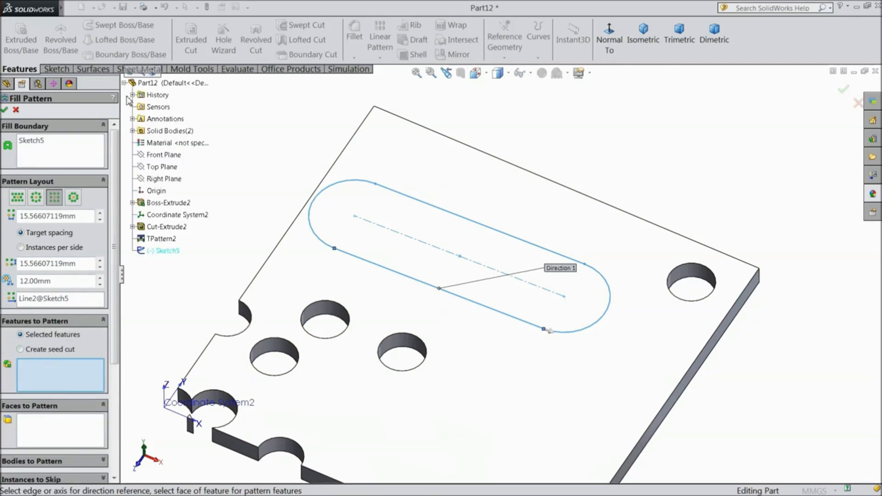
left_click(161, 227)
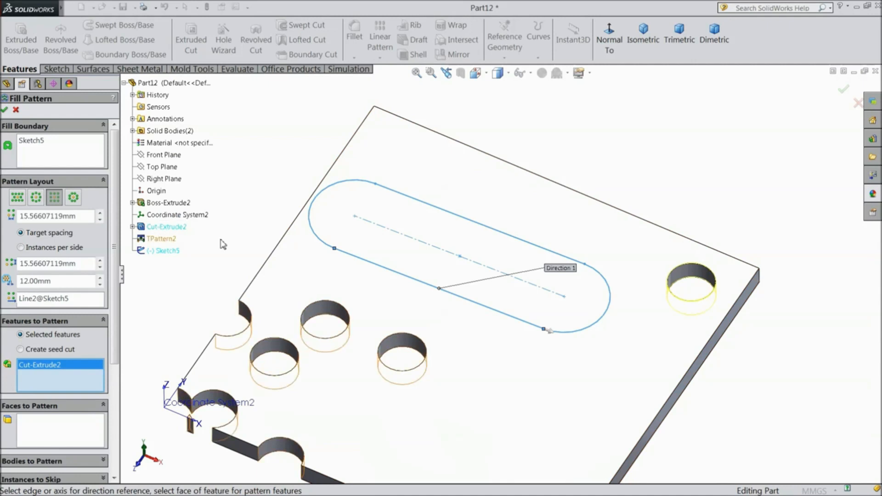
- Reduce the fill pattern's margin to the slot boundary to 2 mm
left_click(100, 285)
left_click(100, 285)
left_click(100, 277)
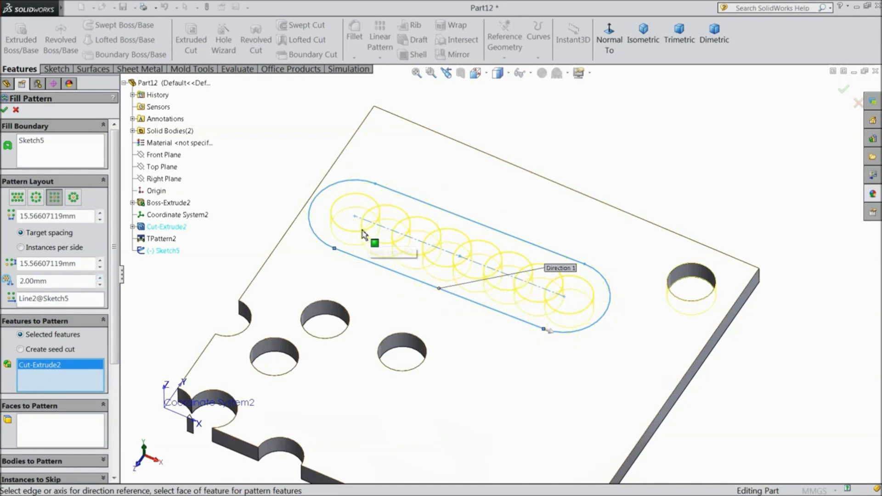
- Preview the circular, perforation and polygon layouts, return to the square layout, and accept the fill pattern
left_click(37, 199)
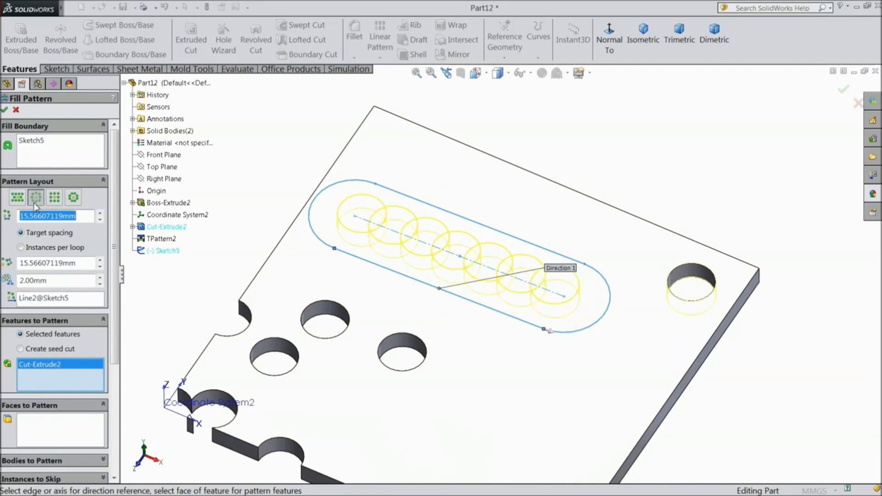
left_click(18, 199)
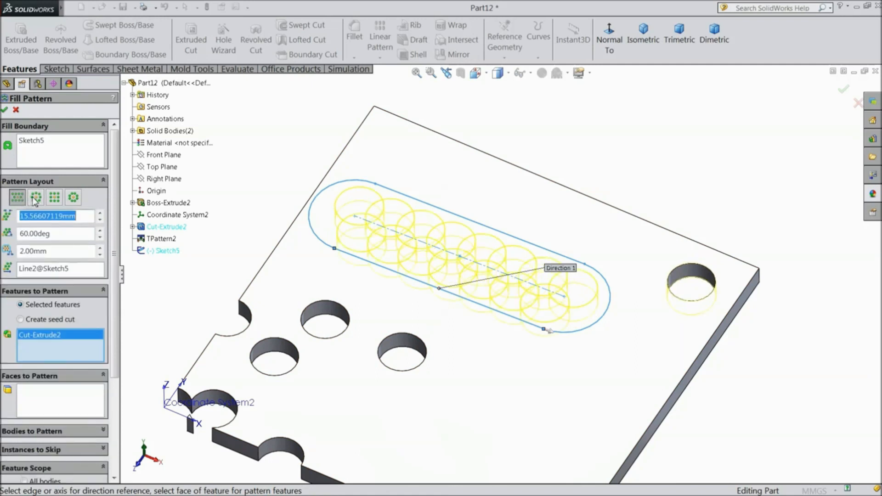
left_click(73, 198)
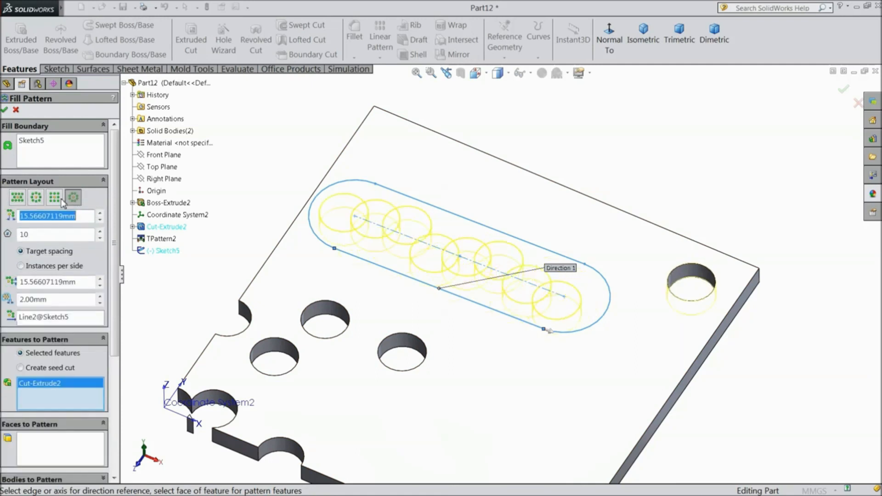
left_click(54, 198)
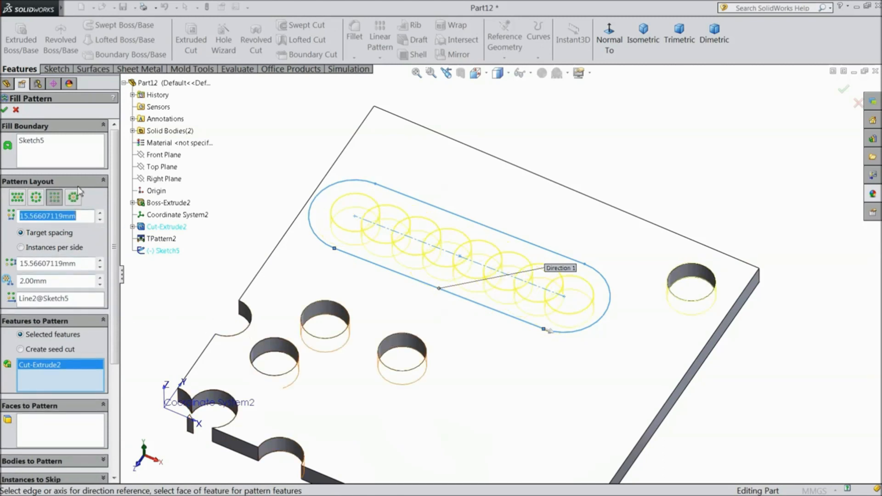
left_click(4, 109)
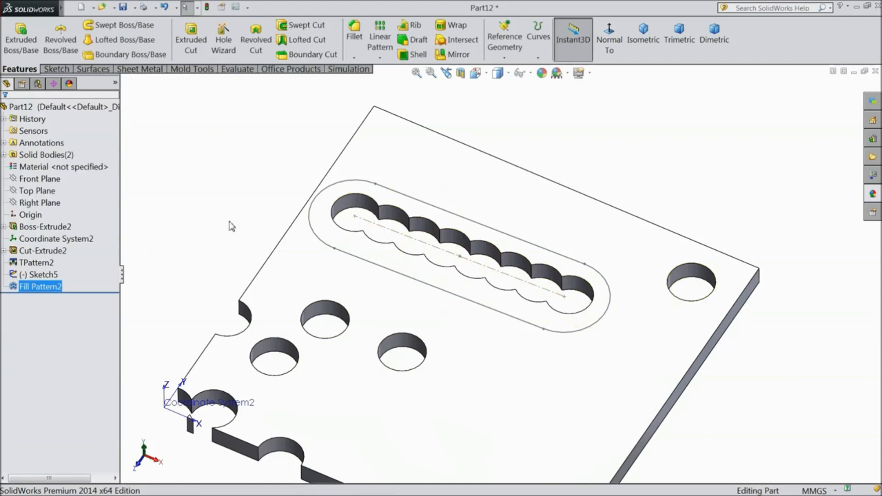
left_click(211, 193)
mouse_move(236, 161)
middle_mouse_down()
mouse_move(230, 232)
mouse_move(207, 281)
mouse_move(208, 230)
mouse_move(233, 166)
mouse_move(260, 152)
mouse_move(267, 158)
mouse_move(229, 142)
middle_mouse_up()
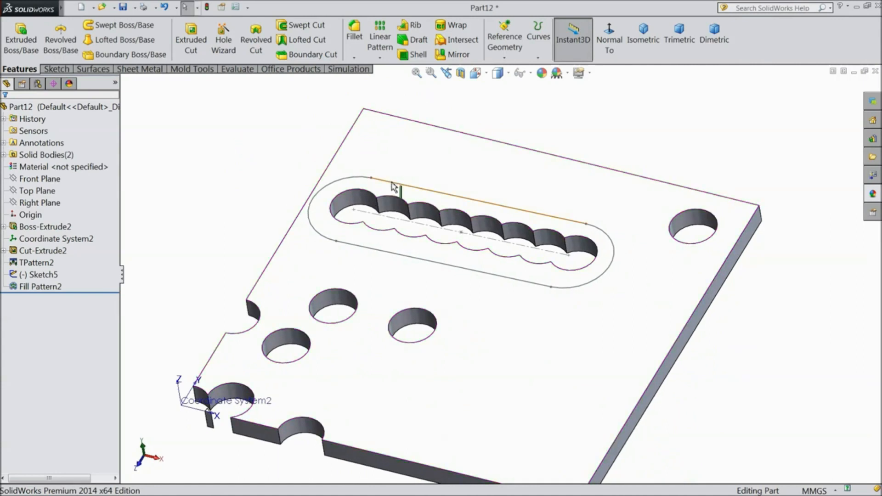
scroll(436, 198, "down", 3)
middle_click_drag(393, 321, 389, 289)
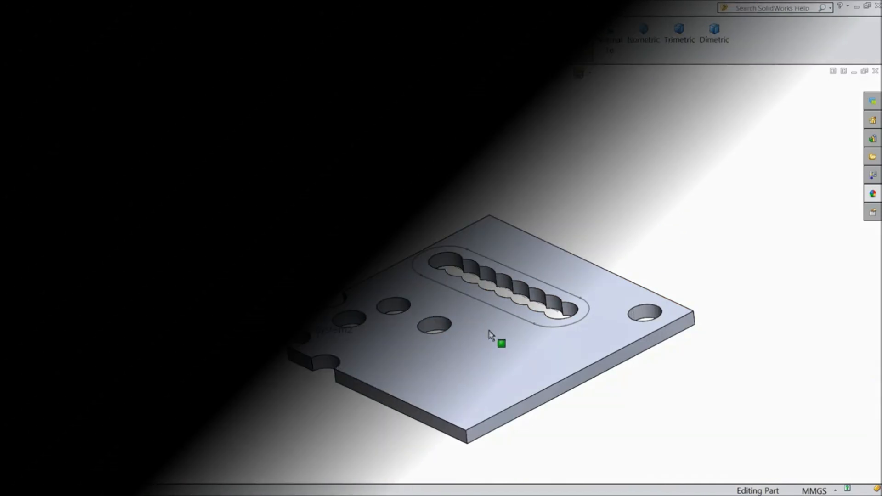